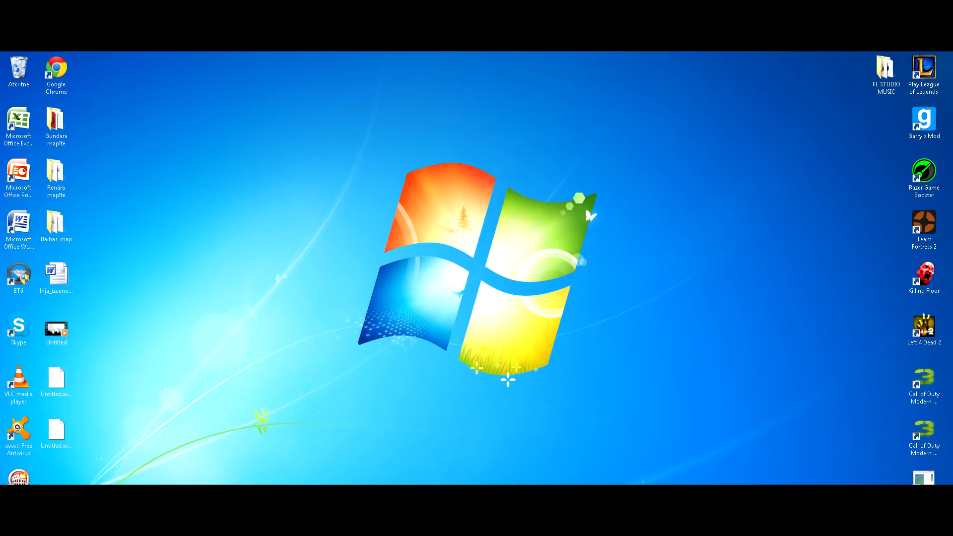
Open the properties of the Untitled video file on the desktop and view its detailed information.
mouse_move(167, 525)
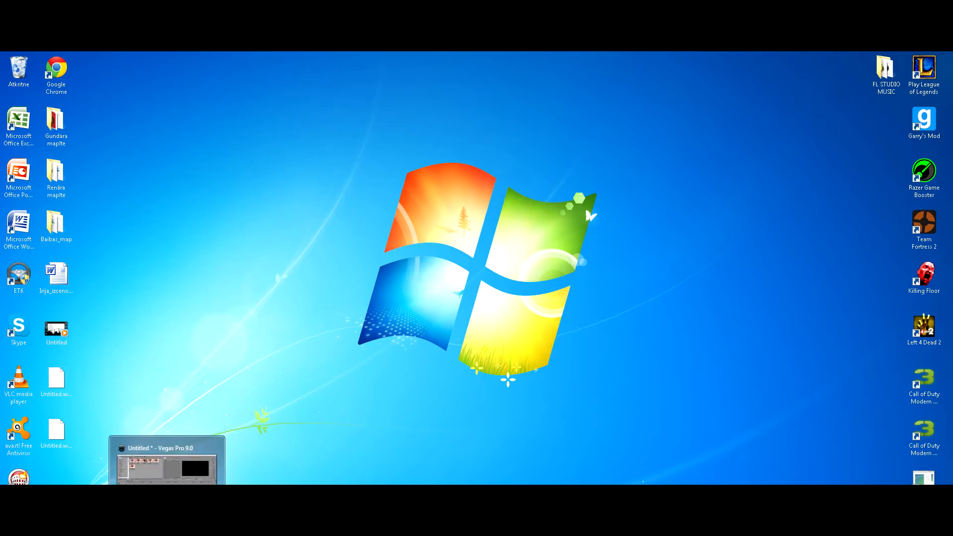
left_click(58, 327)
right_click(58, 328)
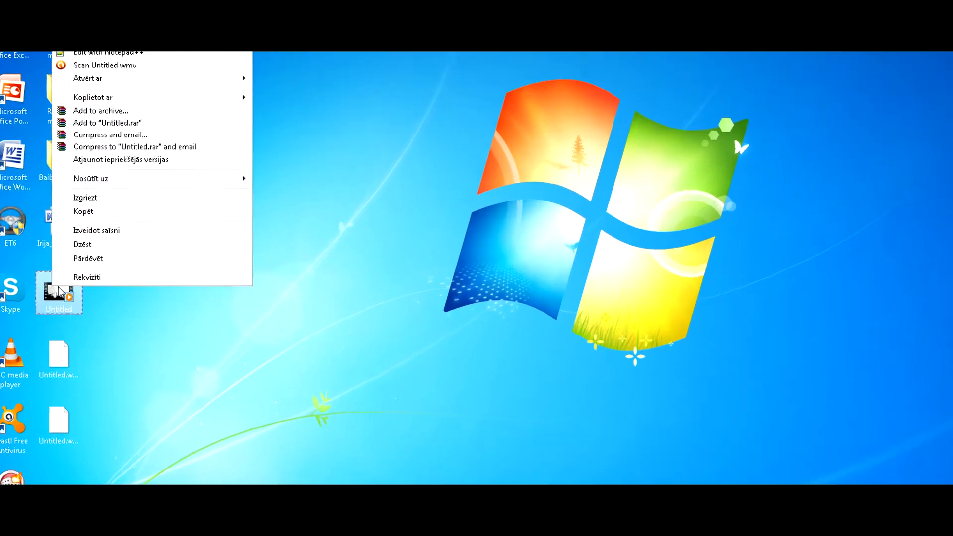
left_click(74, 321)
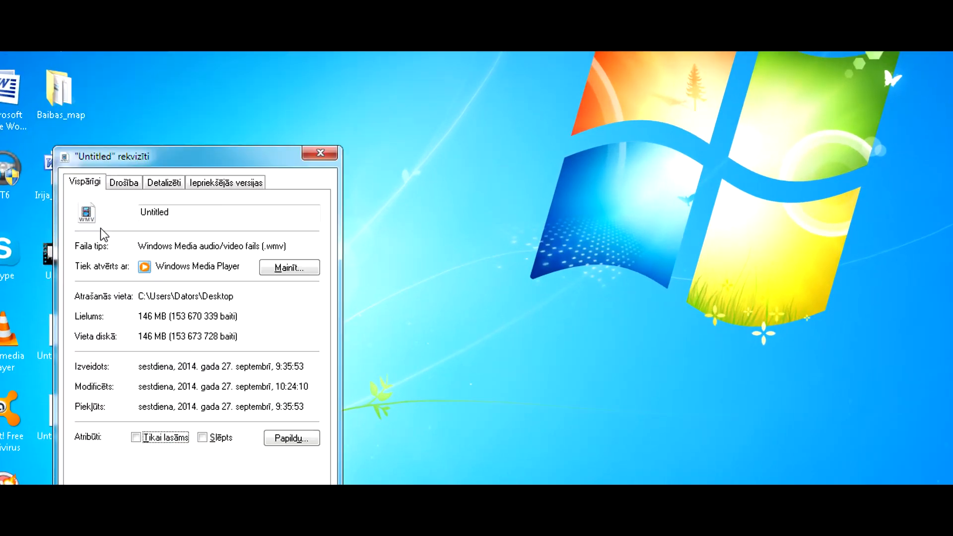
left_click(170, 184)
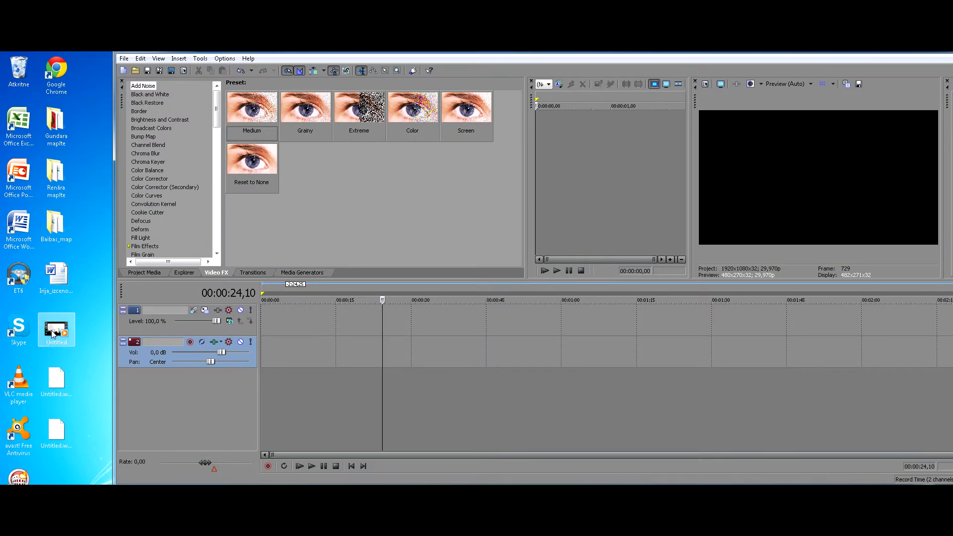
Place the Untitled video from the desktop at the start of the timeline and ungroup its video and audio events.
left_click_drag(56, 330, 266, 328)
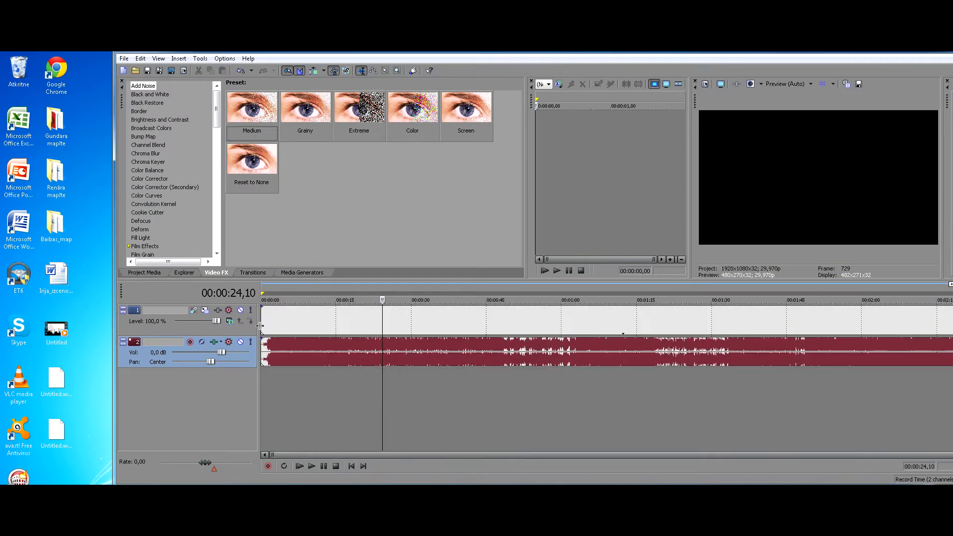
left_click(380, 332)
key("u")
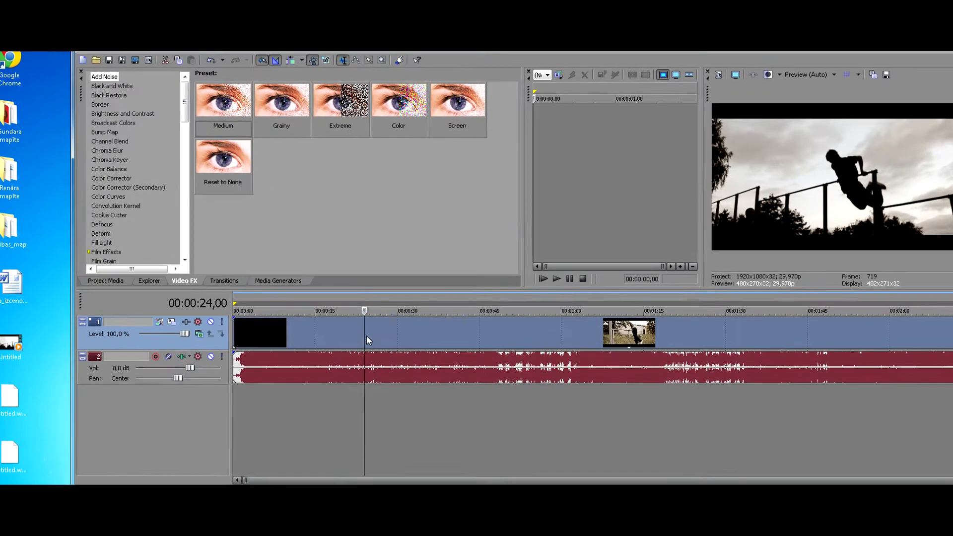
Set the video event to Disable resample, and go through the same option among the event's switches.
right_click(383, 321)
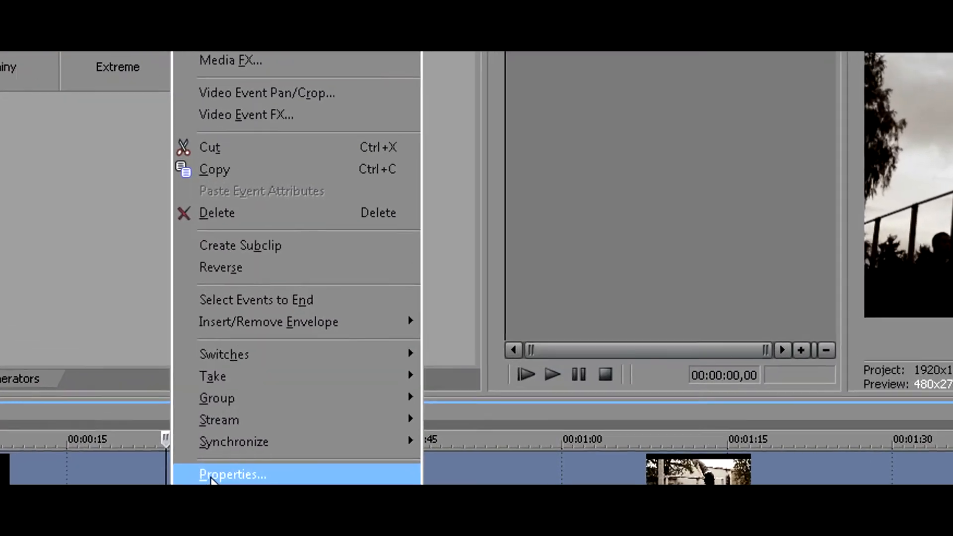
left_click(232, 474)
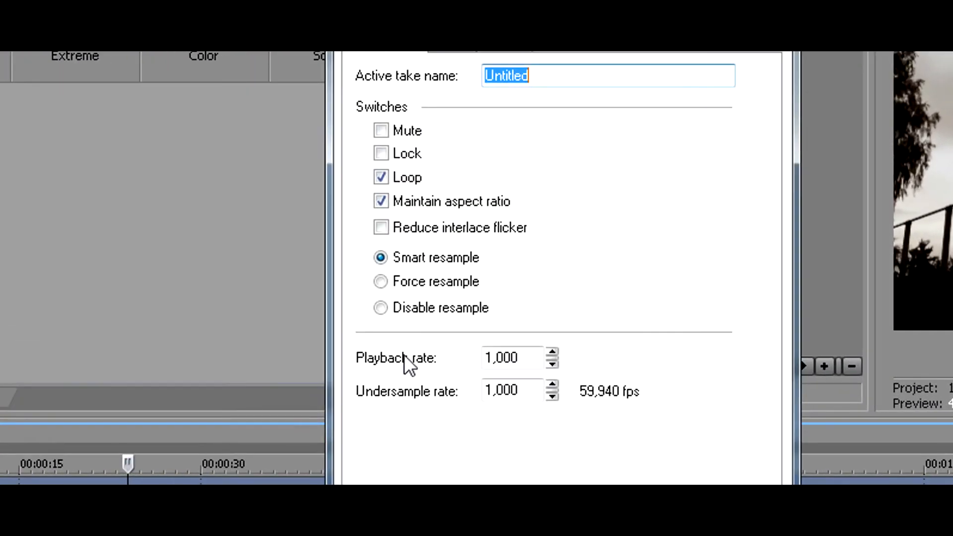
left_click(410, 306)
left_click(604, 400)
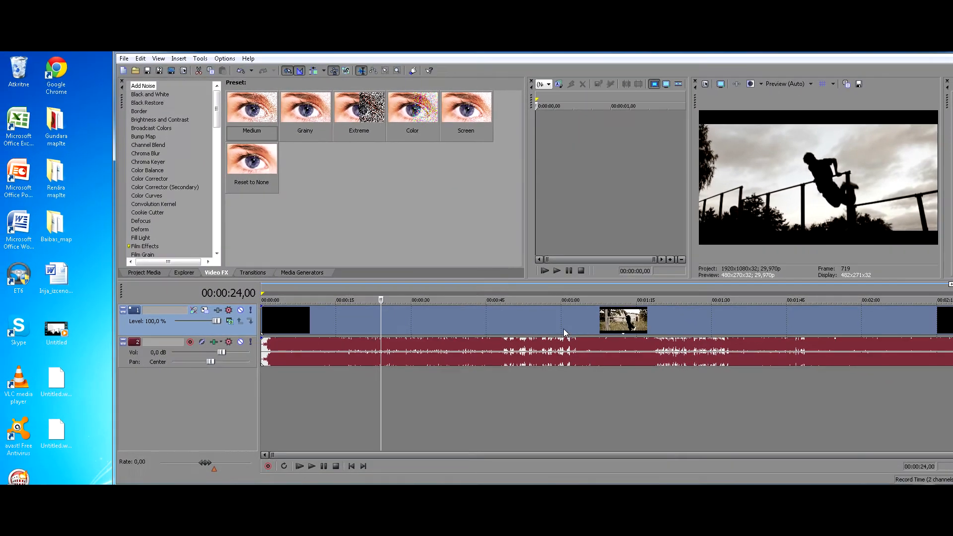
left_click(141, 58)
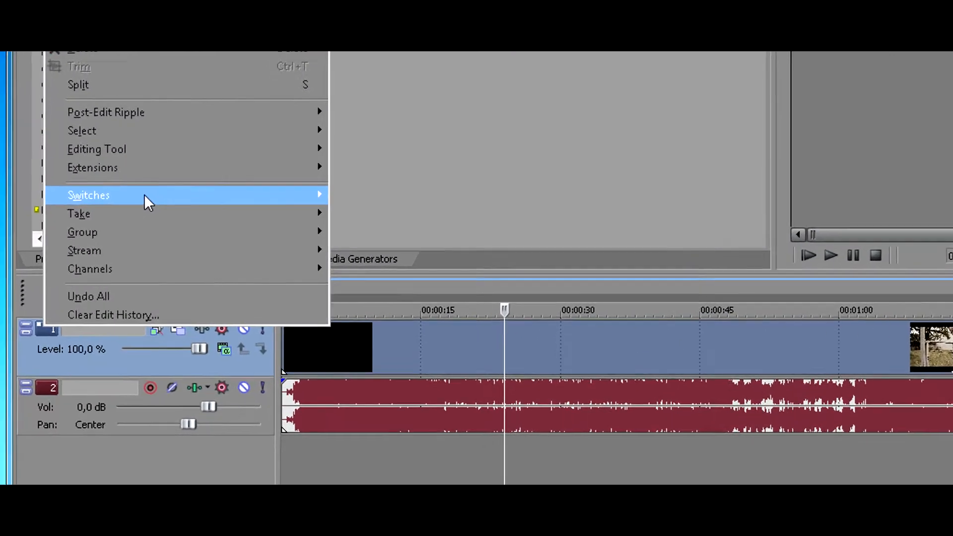
mouse_move(144, 195)
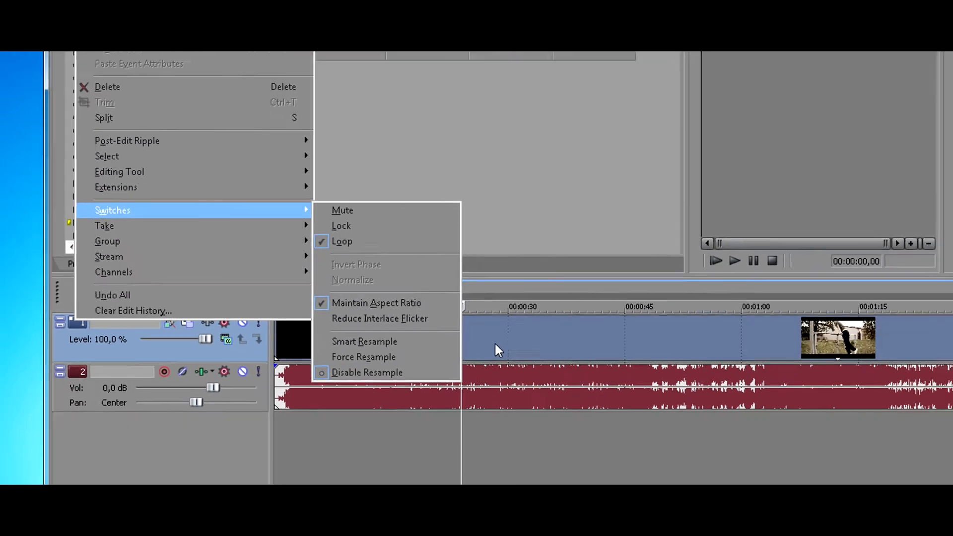
left_click(493, 345)
left_click(486, 343)
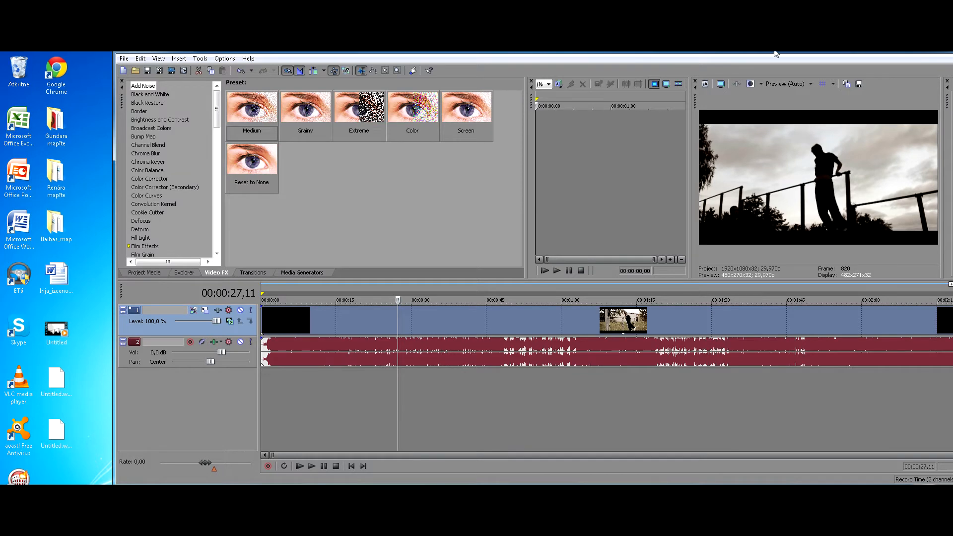
Select the clip's full time range on the timeline, from 00:00:00,00 to 00:02:24,25.
left_click_drag(110, 62, 59, 62)
left_click_drag(937, 326, 72, 351)
left_click_drag(354, 54, 338, 56)
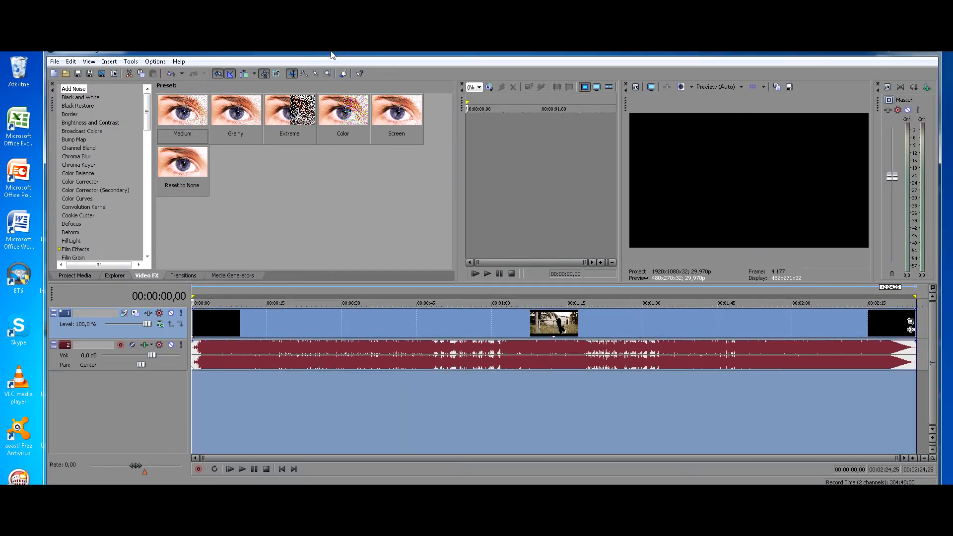
Set up a render as Windows Media Video V11 (*.wmv) with the 8 Mbps HD 1080-30p Video template.
left_click(55, 62)
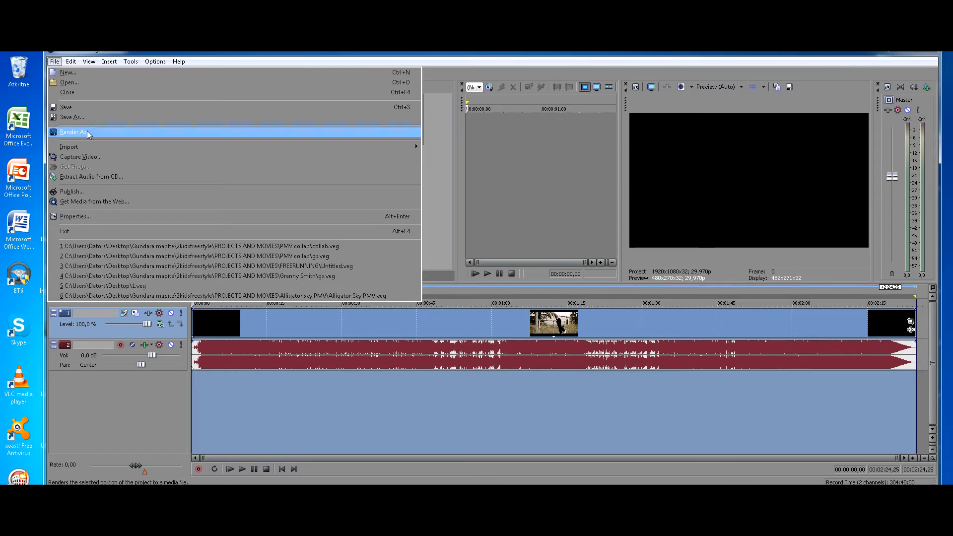
left_click(75, 133)
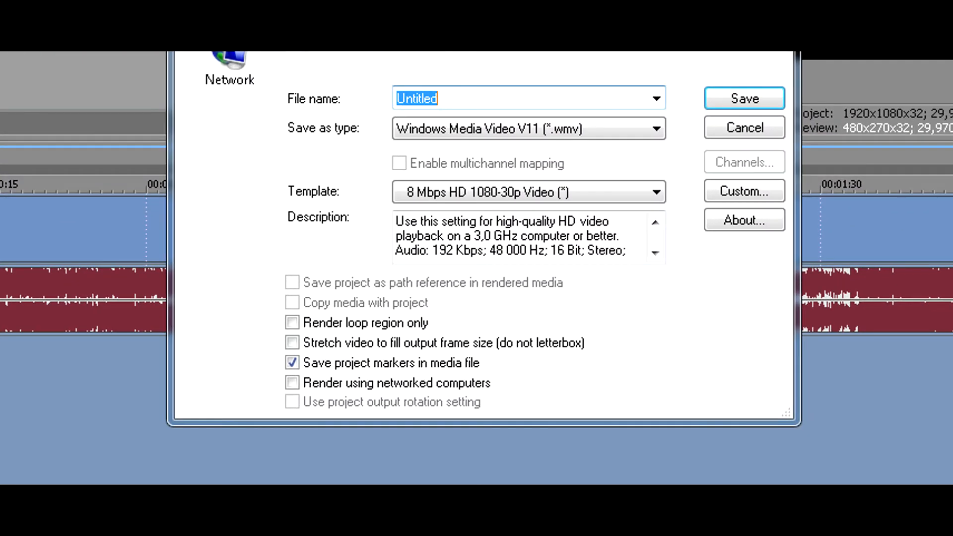
left_click(494, 133)
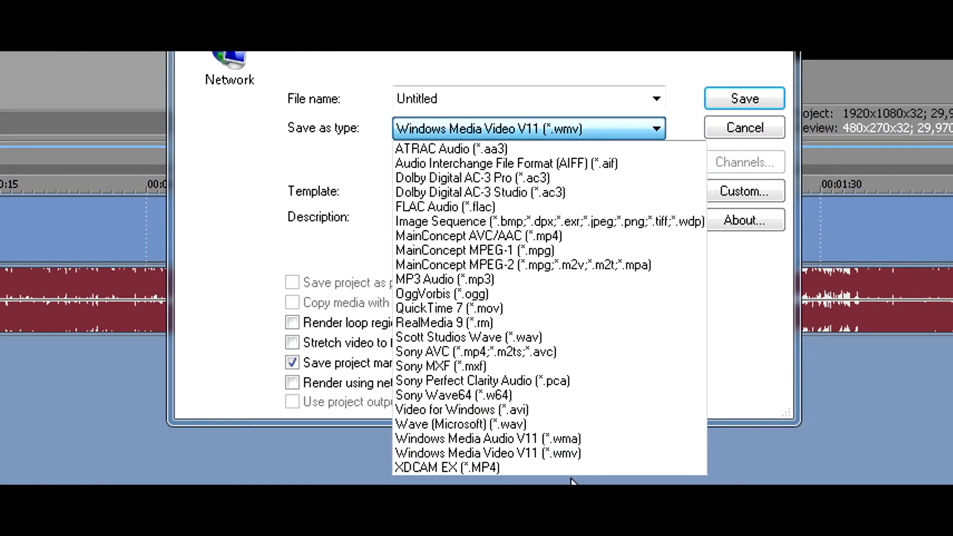
left_click(558, 454)
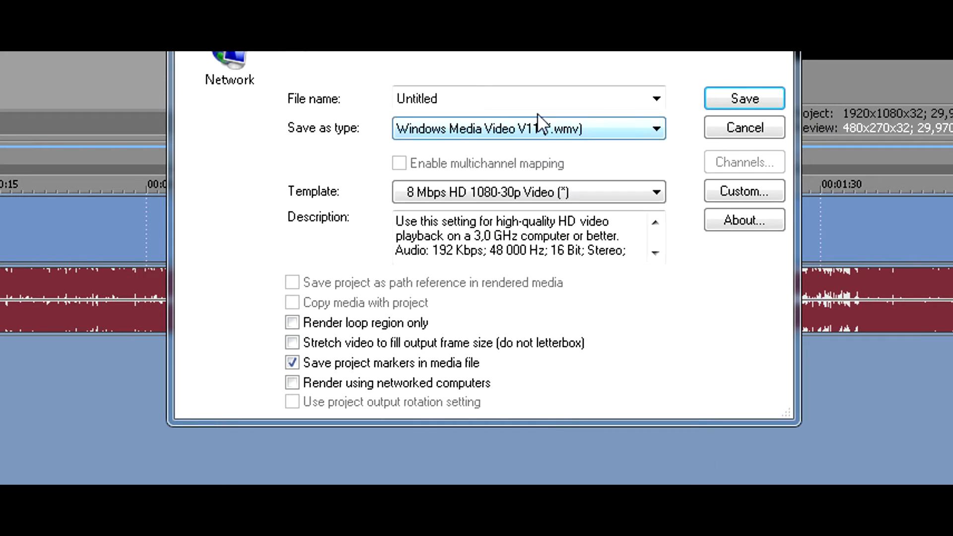
left_click(472, 198)
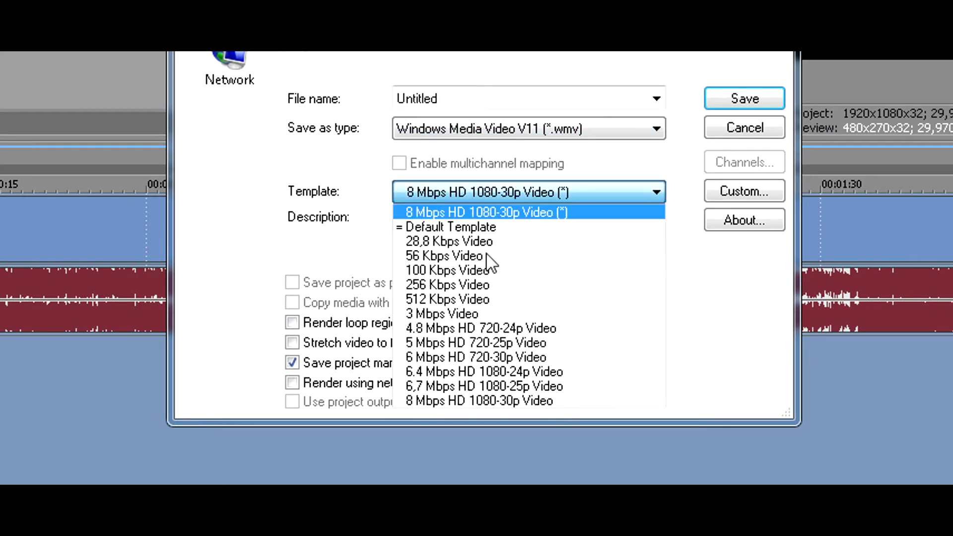
left_click(460, 406)
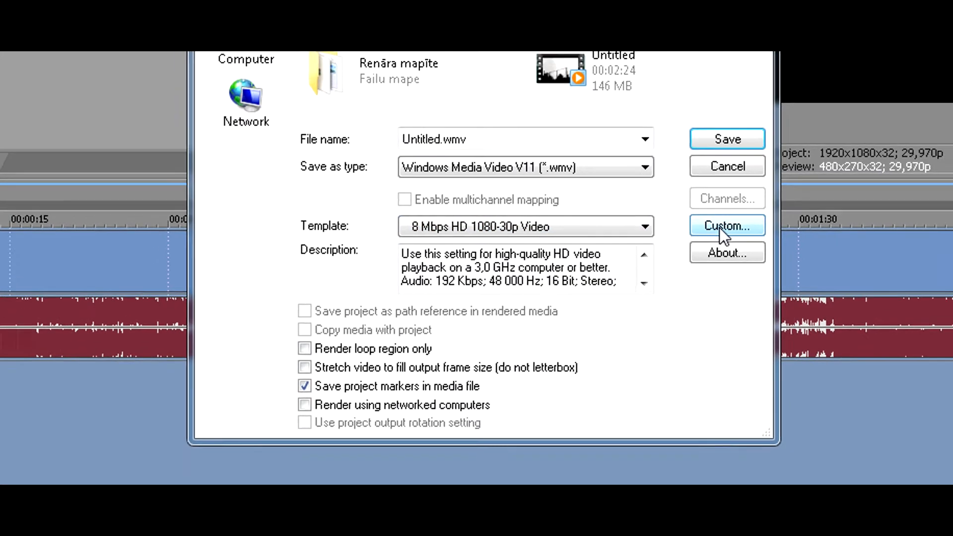
In the template's custom video settings, set the image size to (Keep Original Size) and the pixel aspect ratio to 1,000 (Square).
left_click(719, 227)
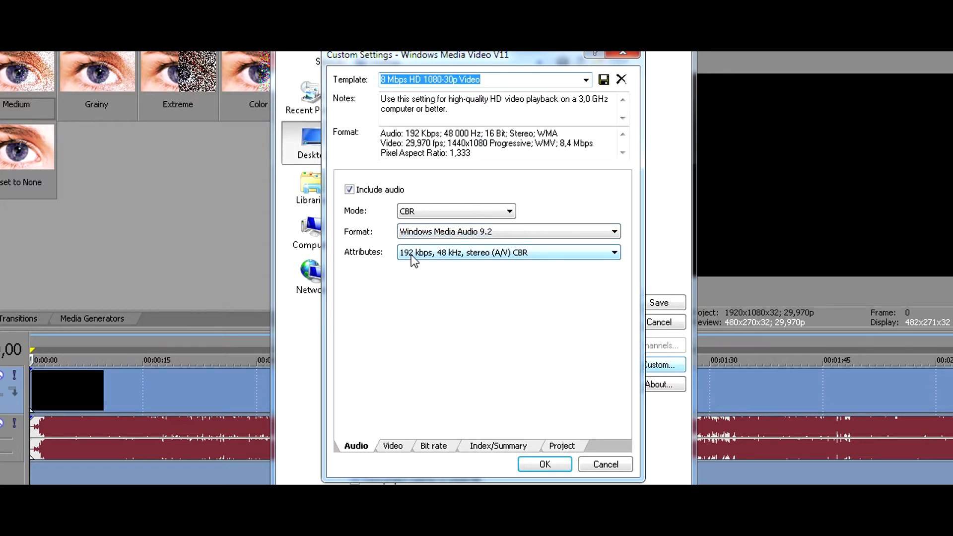
left_click(393, 447)
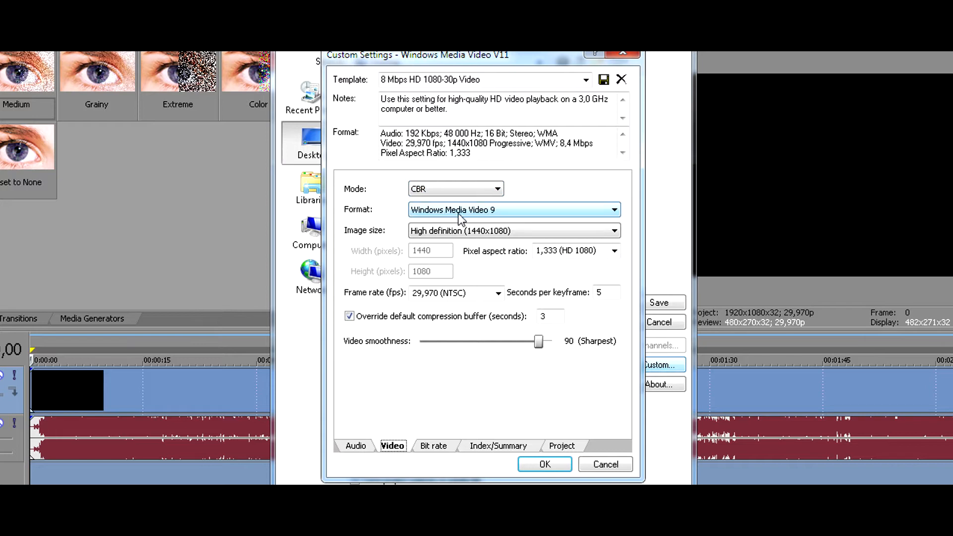
left_click(432, 234)
left_click(431, 243)
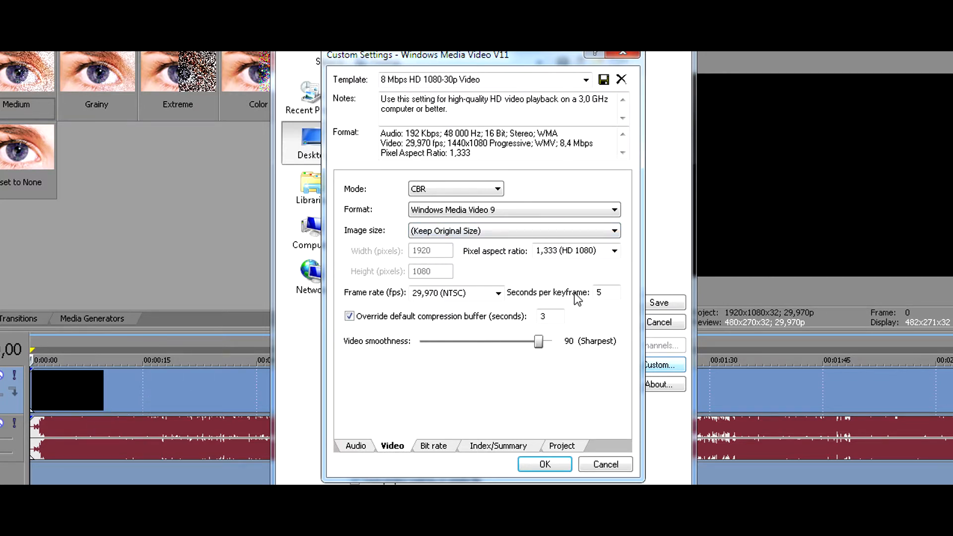
left_click(615, 251)
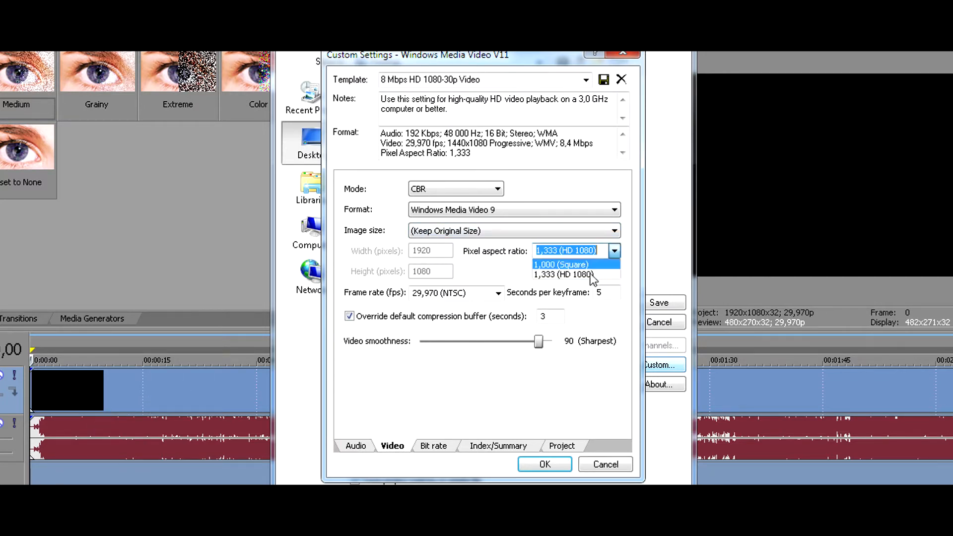
left_click(557, 265)
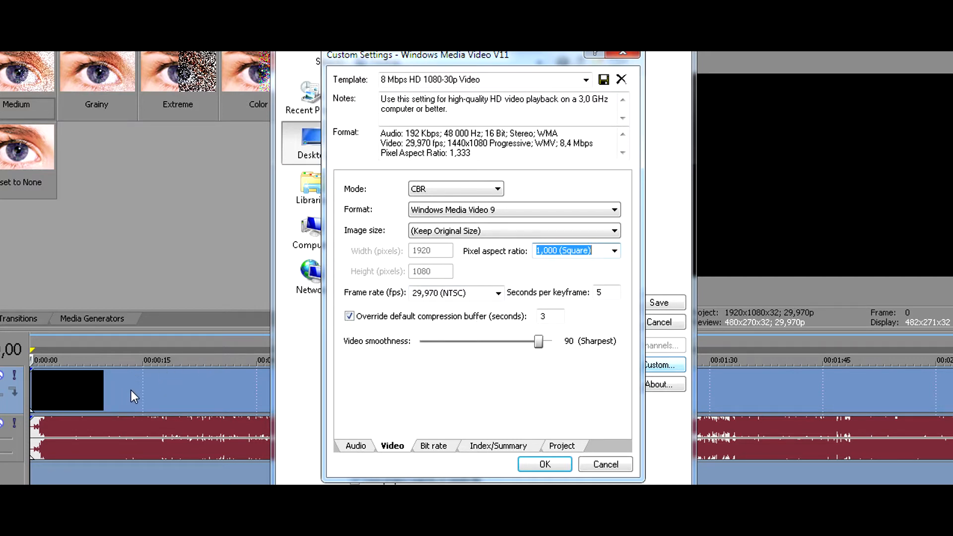
Set the render's frame rate to 59,94 (Double NTSC).
left_click(498, 292)
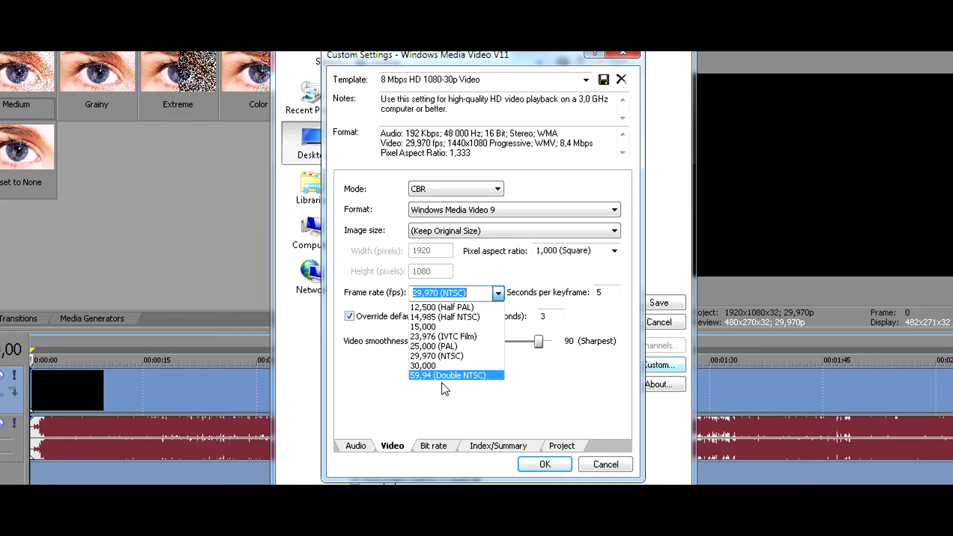
left_click(429, 376)
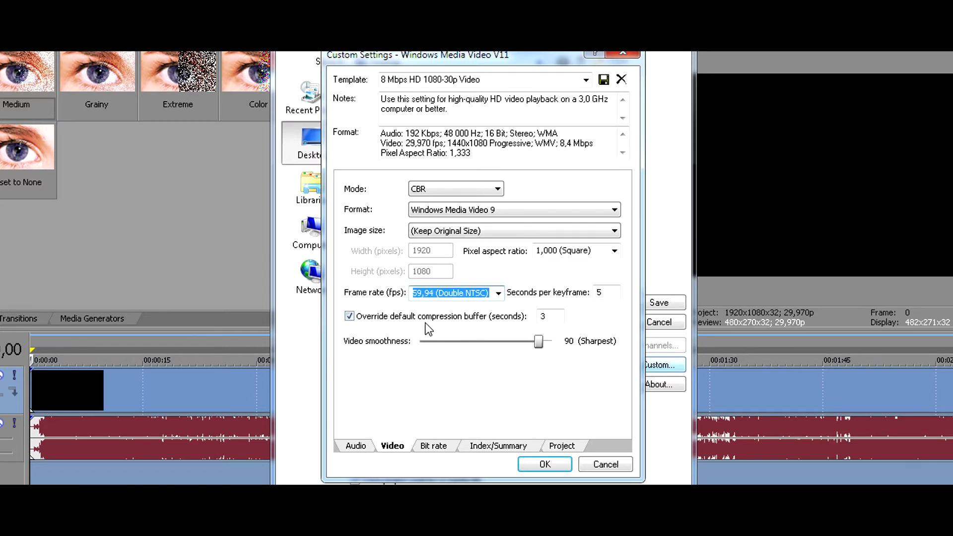
left_click(495, 297)
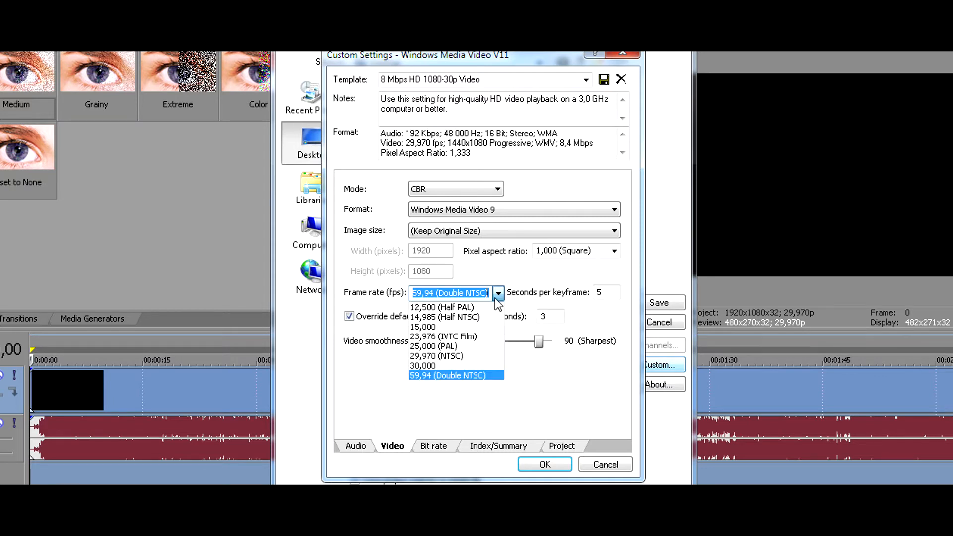
left_click(431, 373)
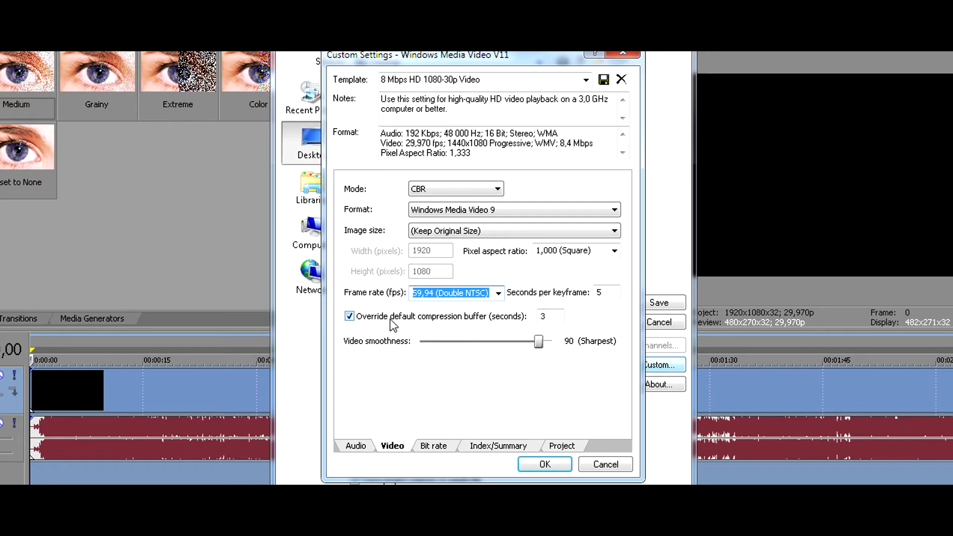
Set the compression buffer override to 8 seconds and try out the video smoothness slider.
left_click(545, 316)
key("BackSpace")
type("8")
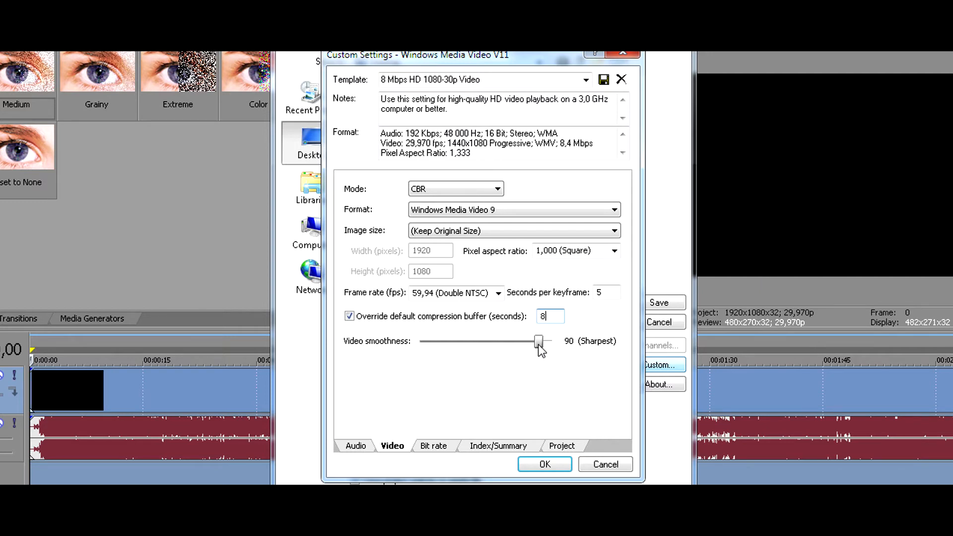
mouse_move(538, 345)
left_mouse_down()
mouse_move(524, 345)
mouse_move(534, 349)
left_mouse_up()
left_click_drag(533, 350, 536, 356)
Review the Internet/LAN target bit rate and the Title field in the index and summary settings.
left_click(433, 445)
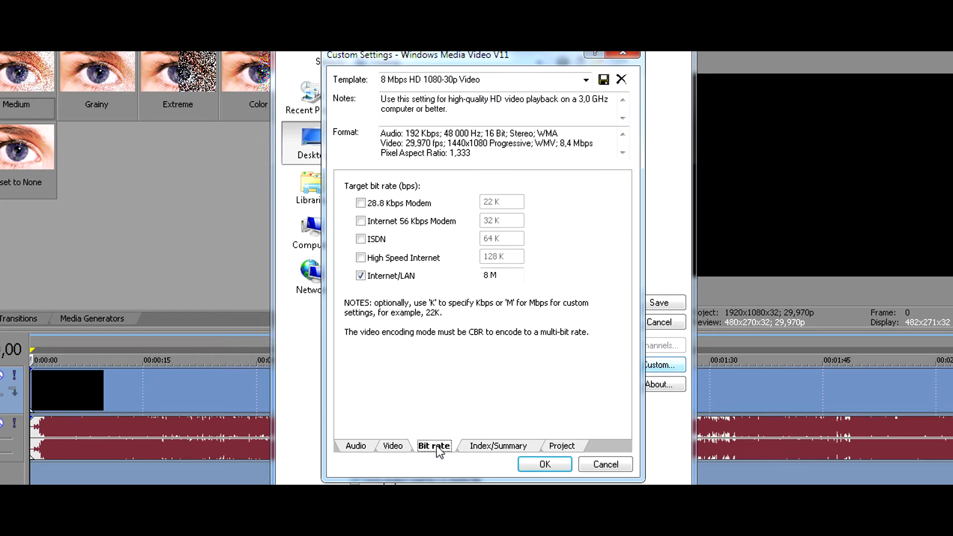
left_click(492, 275)
left_click(488, 447)
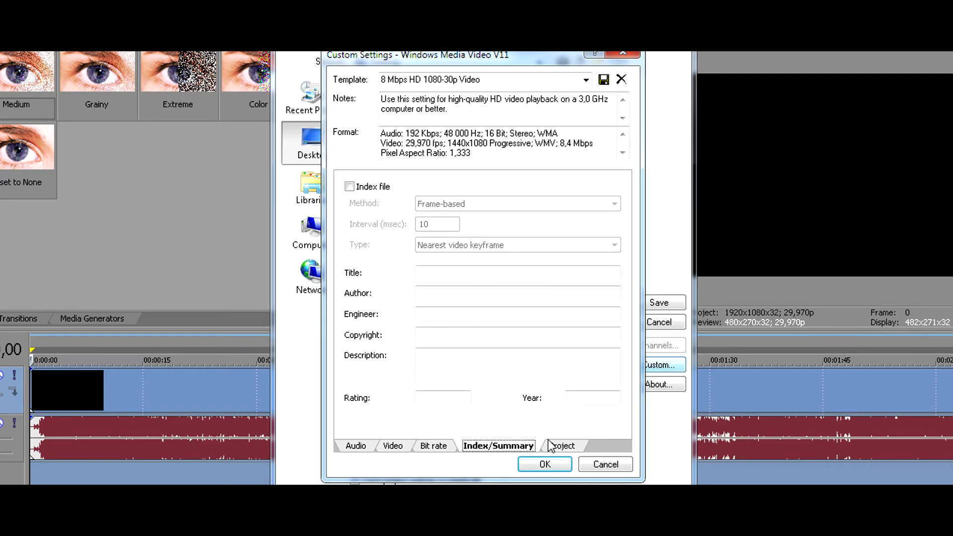
left_click(417, 272)
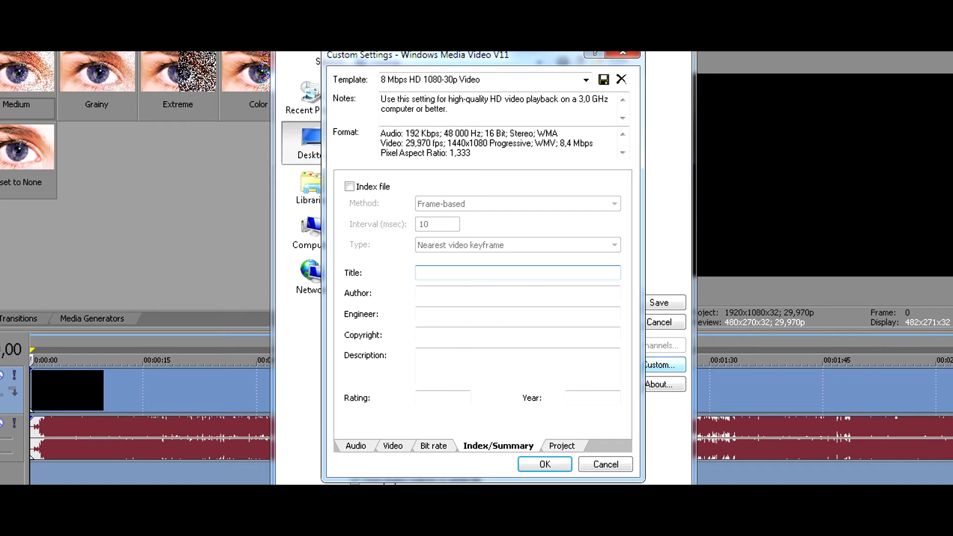
Set the video rendering quality to Best and accept the custom settings.
left_click(566, 446)
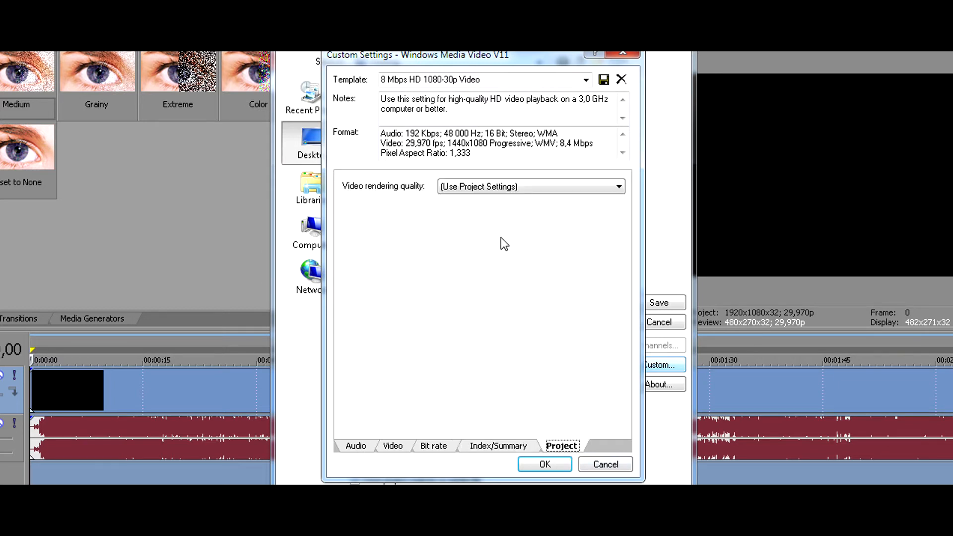
left_click(485, 186)
left_click(456, 240)
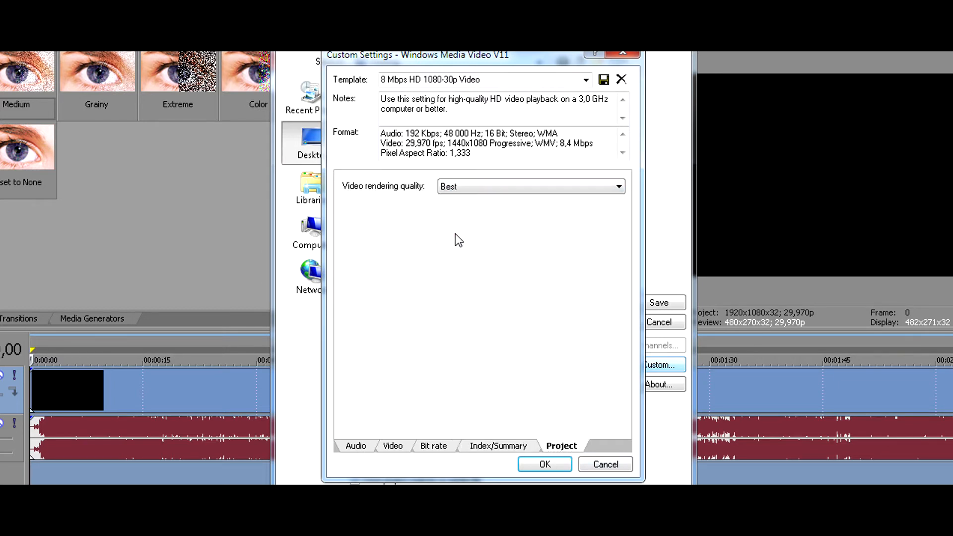
left_click(544, 465)
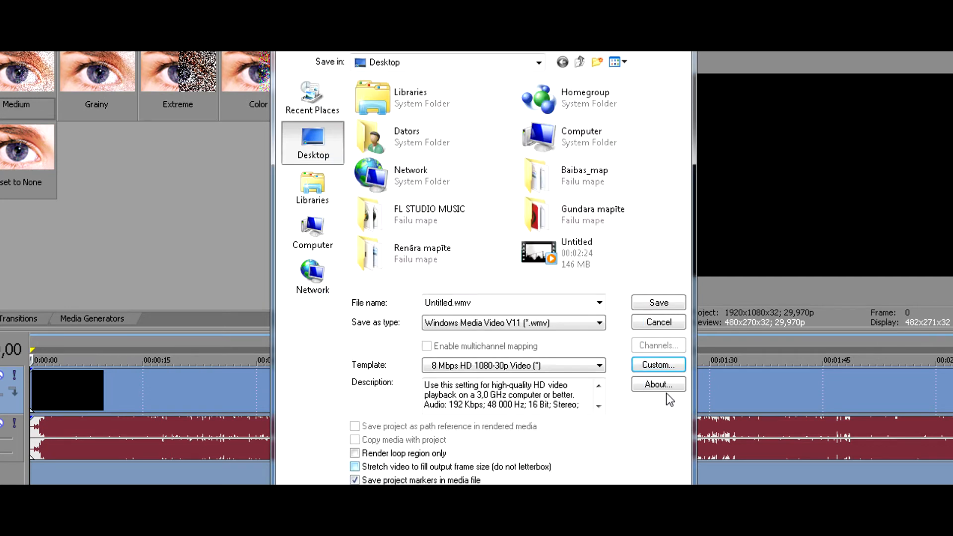
Change the render format to MainConcept AVC/AAC (*.mp4) and open the custom settings of its template.
left_click(541, 325)
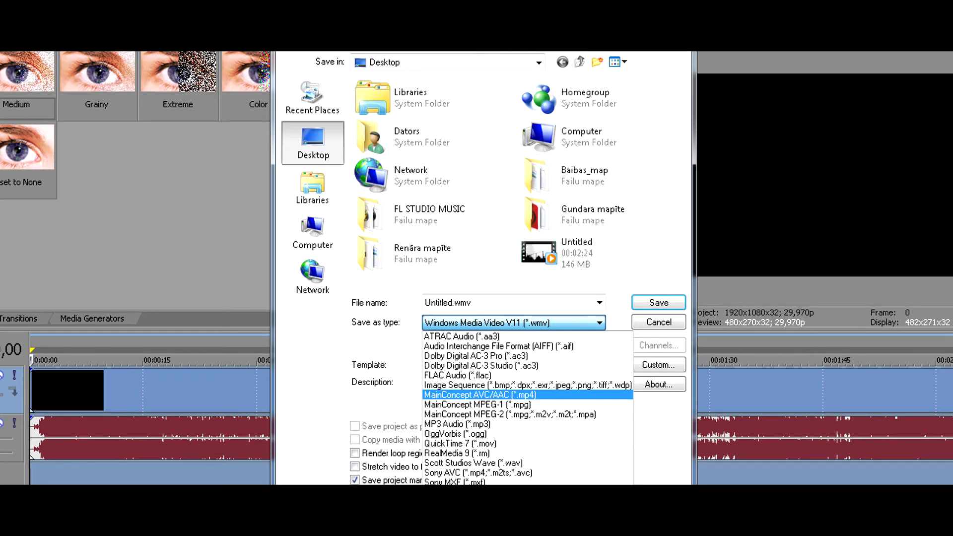
left_click(479, 395)
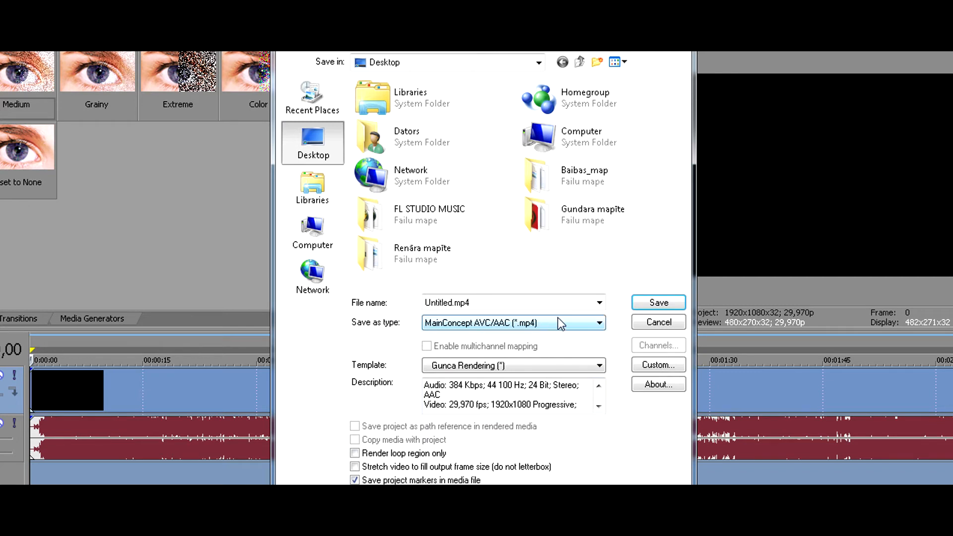
left_click(652, 365)
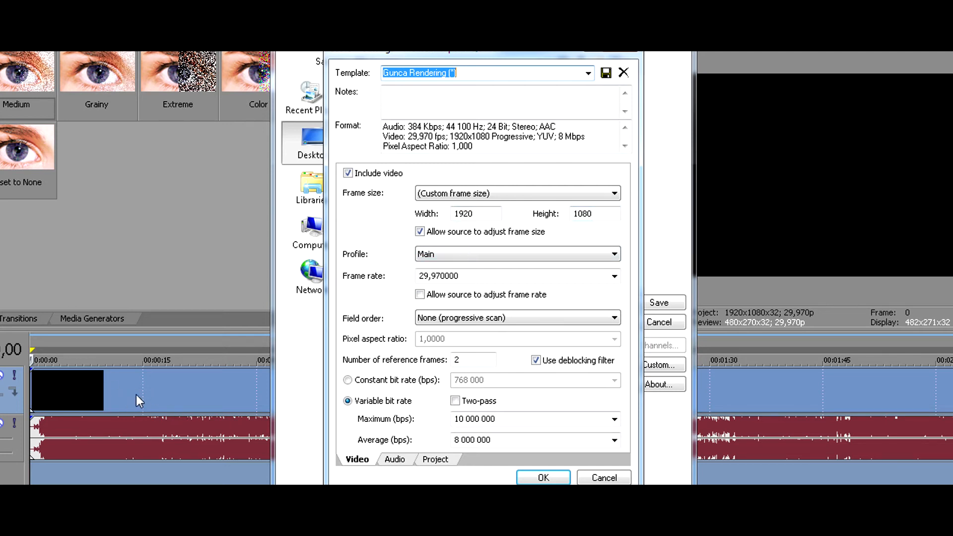
Configure the video encoding with a 29,970 (NTSC) frame rate, None (progressive scan) field order and a 10 000 000 bps maximum variable bit rate.
left_click(615, 276)
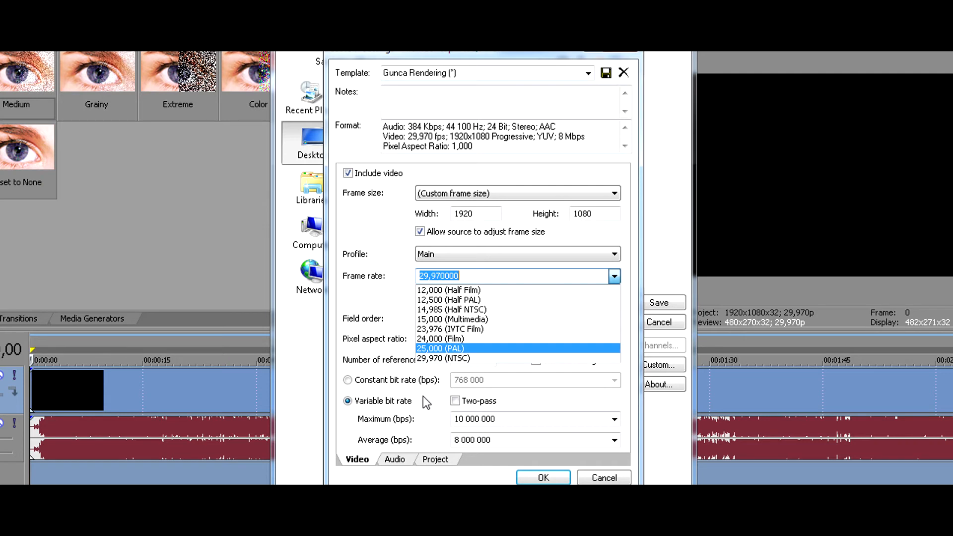
left_click(436, 357)
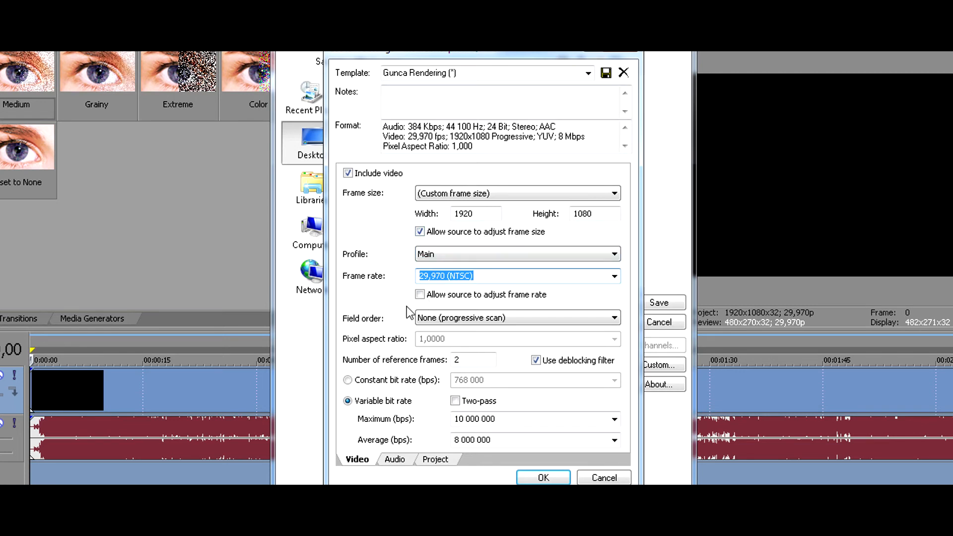
left_click(462, 320)
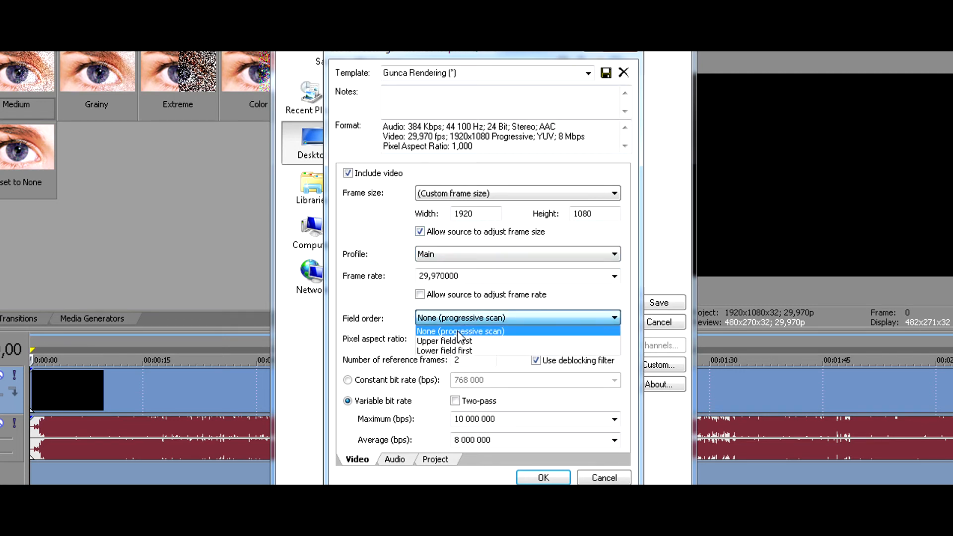
left_click(458, 331)
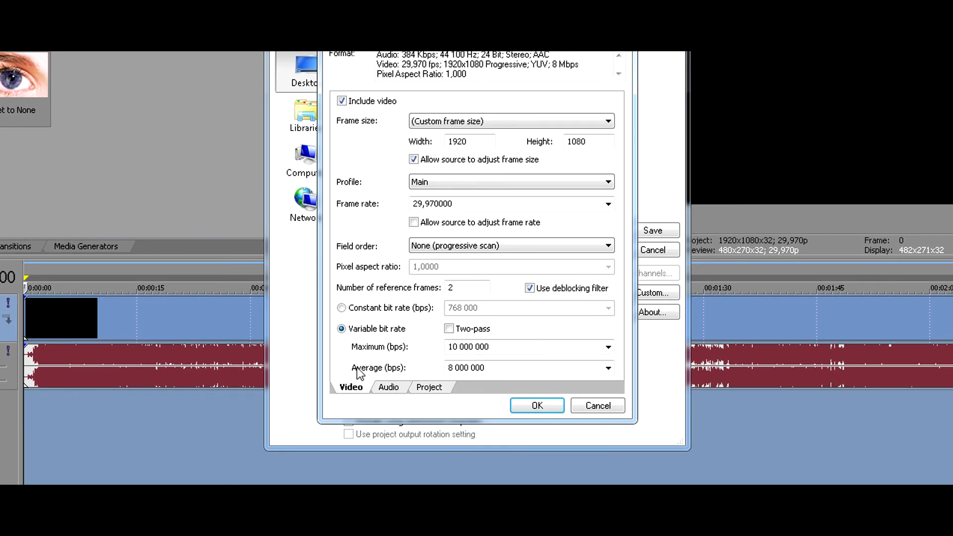
left_click(615, 345)
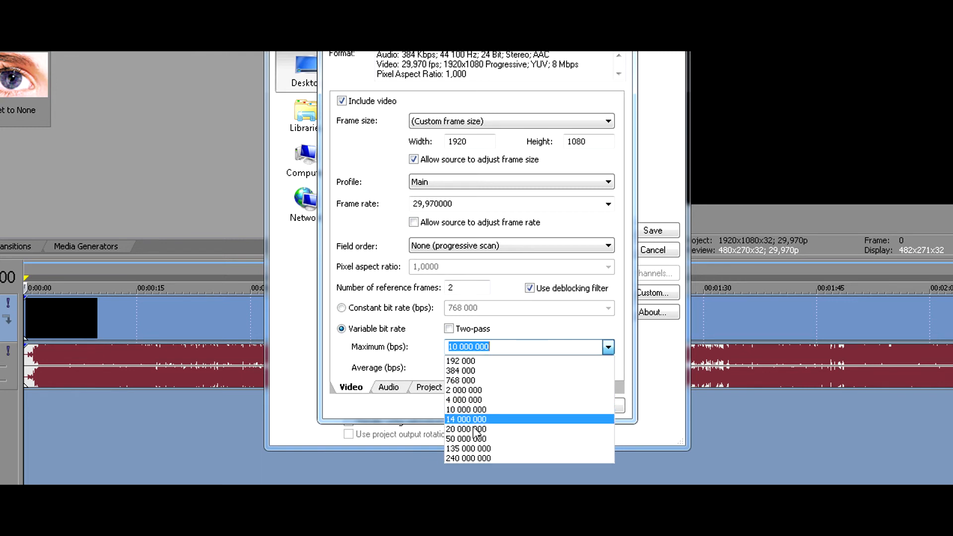
left_click(469, 407)
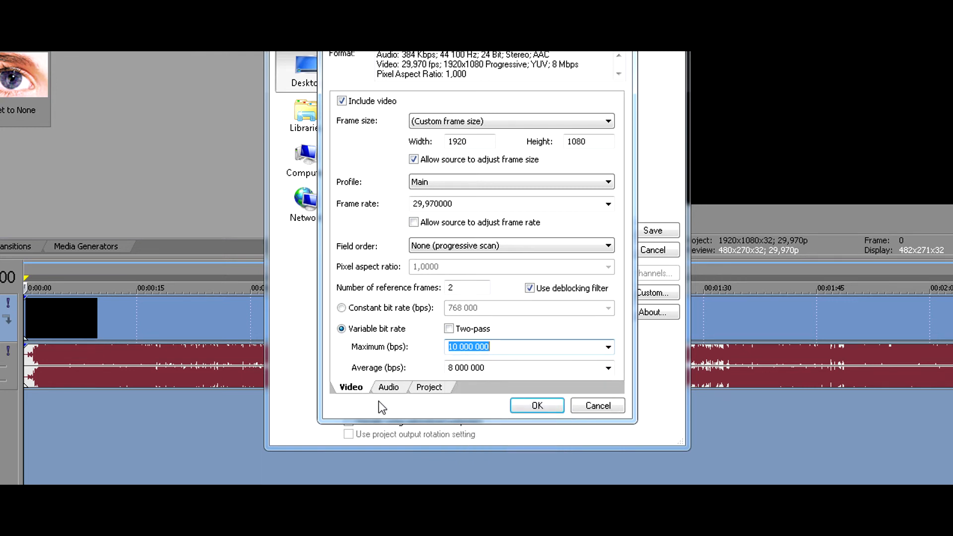
Set the audio bit rate to 384 000 bps and accept the custom settings after checking the project's video rendering quality.
left_click(388, 390)
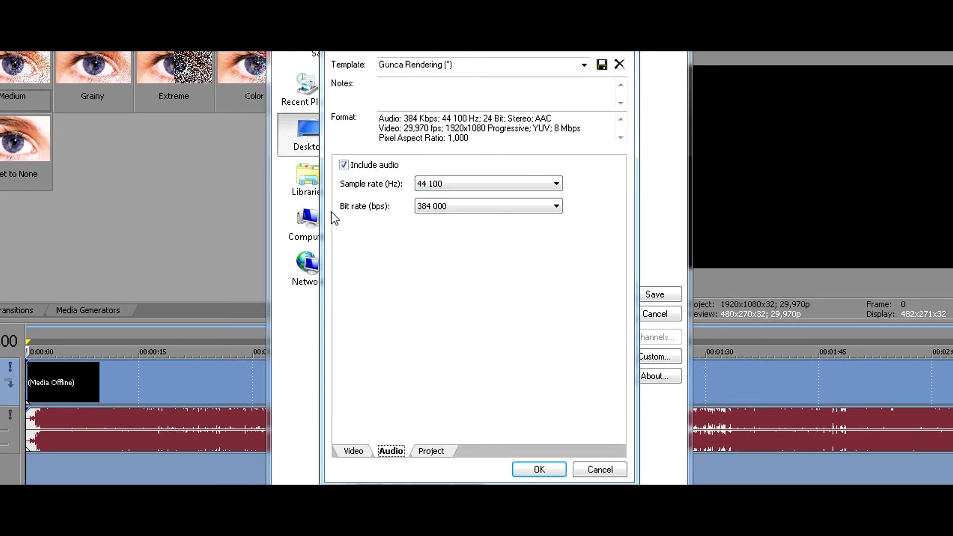
left_click(435, 210)
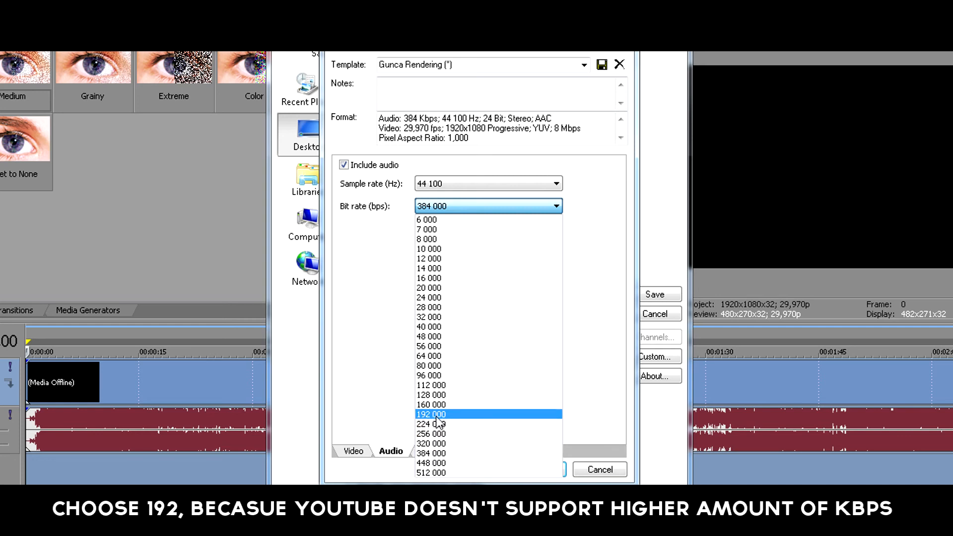
left_click(427, 453)
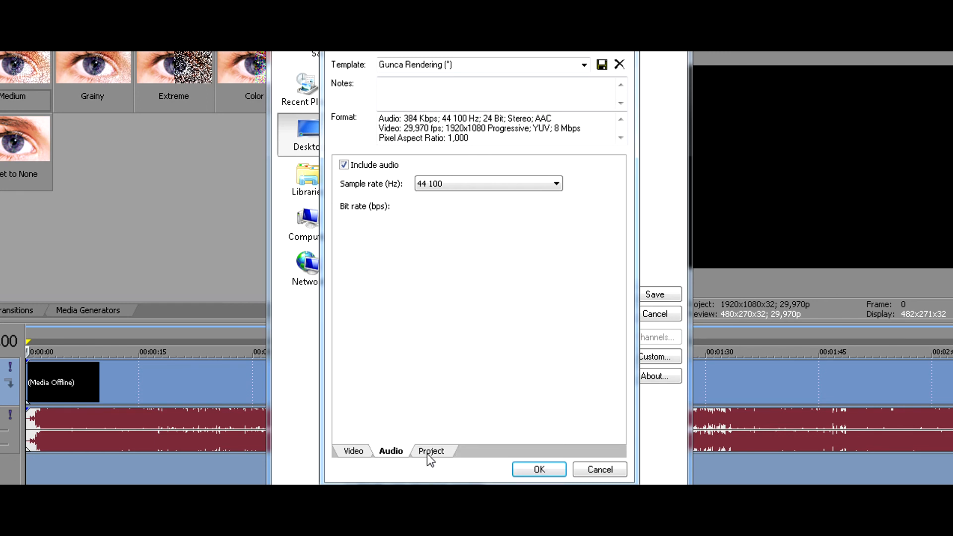
left_click(427, 452)
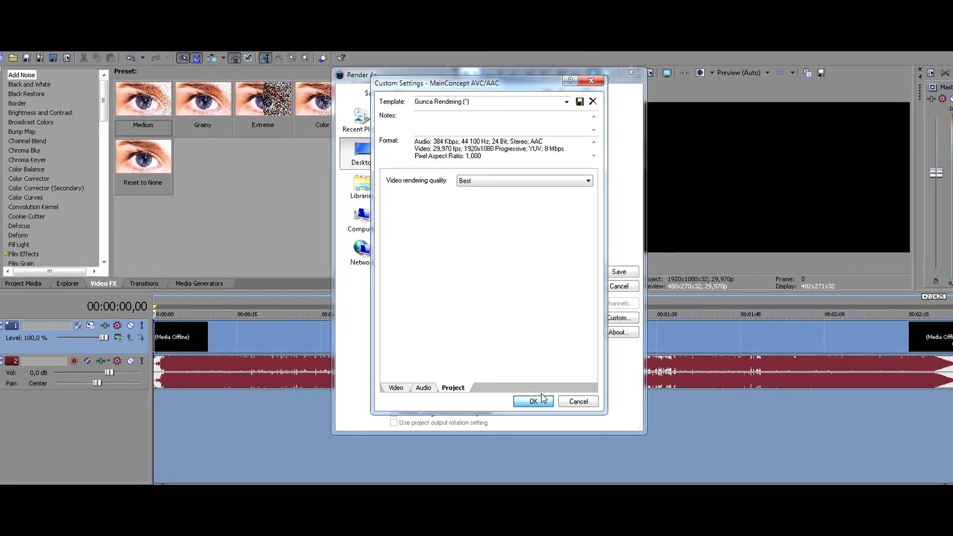
left_click(543, 392)
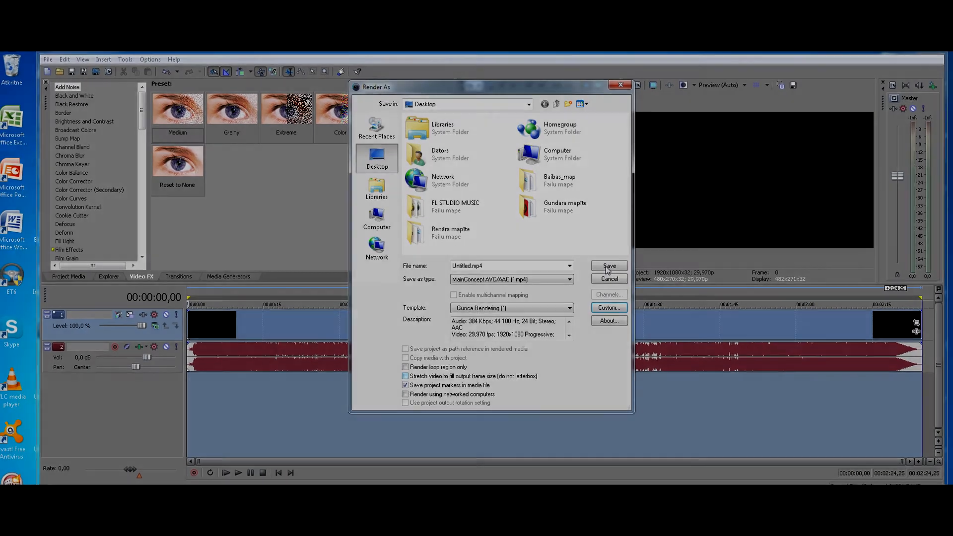